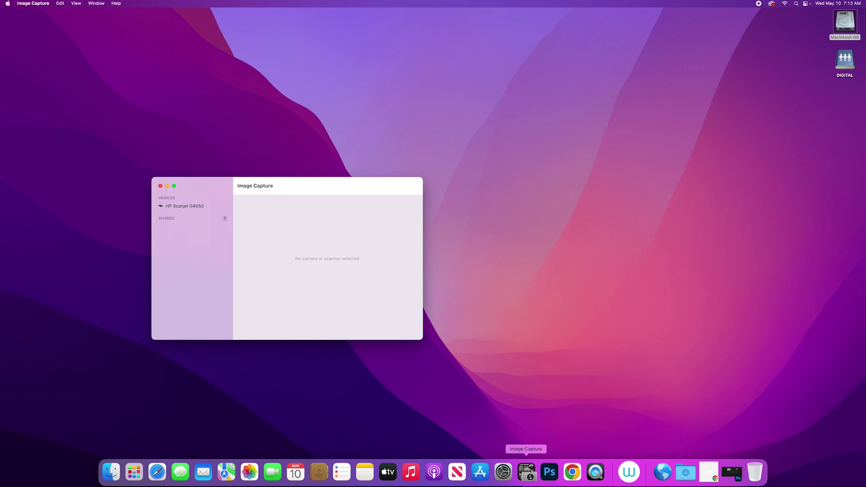
# Select the HP Scanjet G4050 and show its detailed settings with an overview preview of the negative
pyautogui.click(178, 207)
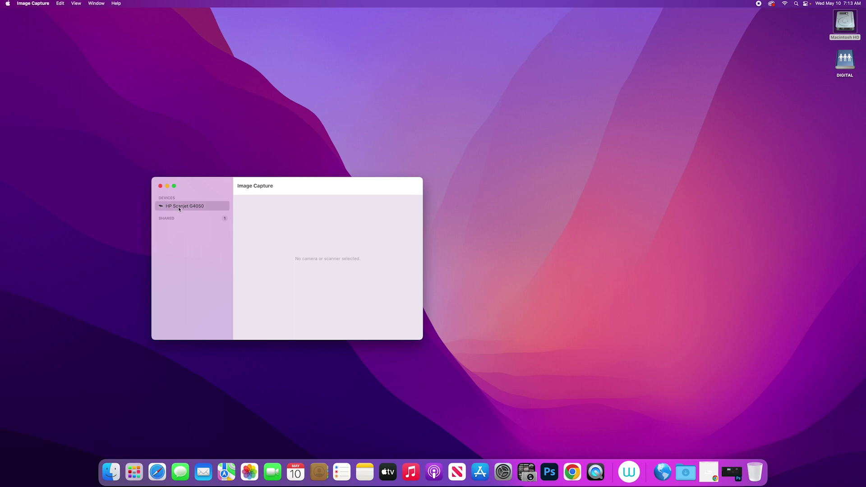
pyautogui.click(407, 331)
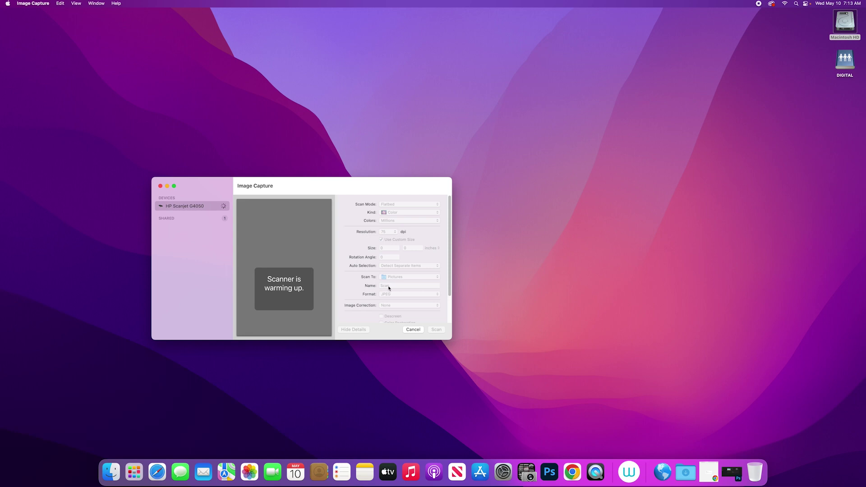
pyautogui.scroll(-2, 436, 284)
pyautogui.scroll(2, 435, 284)
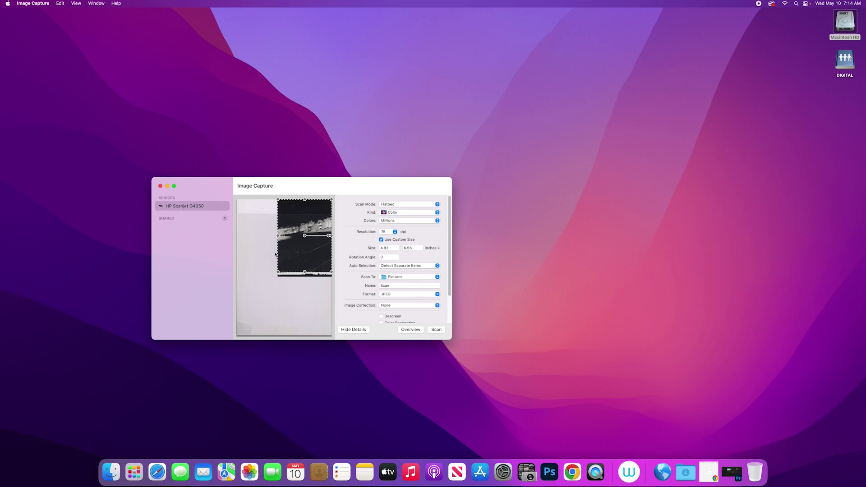
# Set scanning to 300 dpi, save to the Desktop, and give the file a new pinhole-negative name
pyautogui.click(387, 232)
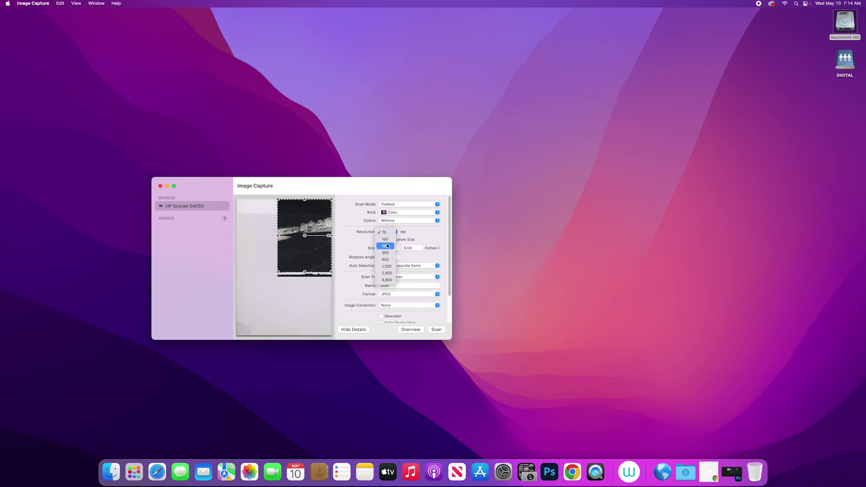
pyautogui.click(385, 253)
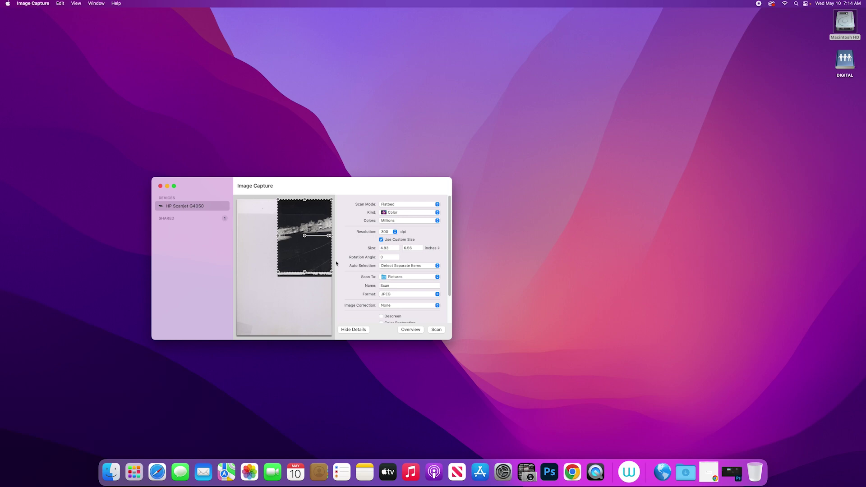
pyautogui.click(392, 277)
pyautogui.click(405, 286)
pyautogui.press('Tab')
# Scan the negative to a Desktop JPEG while launching Photoshop
pyautogui.click(437, 329)
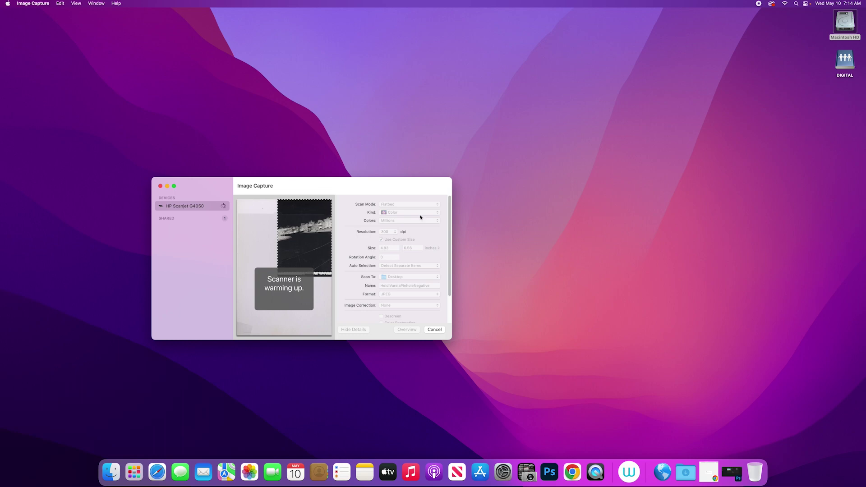
pyautogui.click(554, 472)
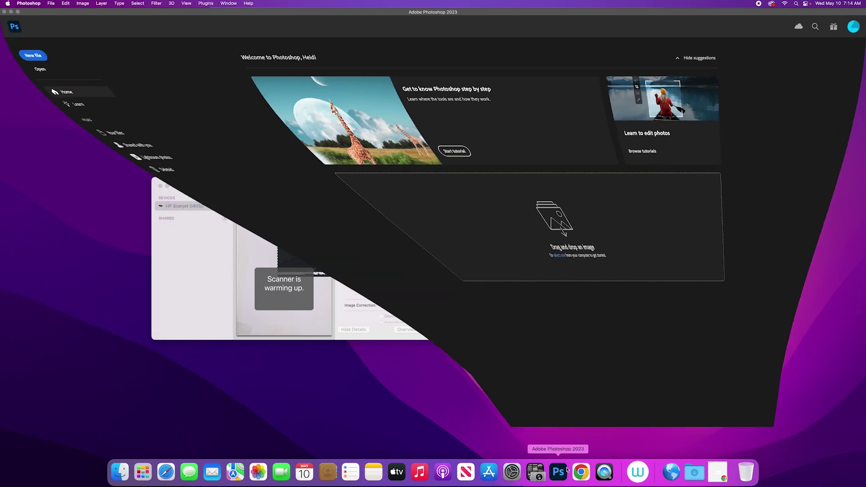
pyautogui.click(11, 12)
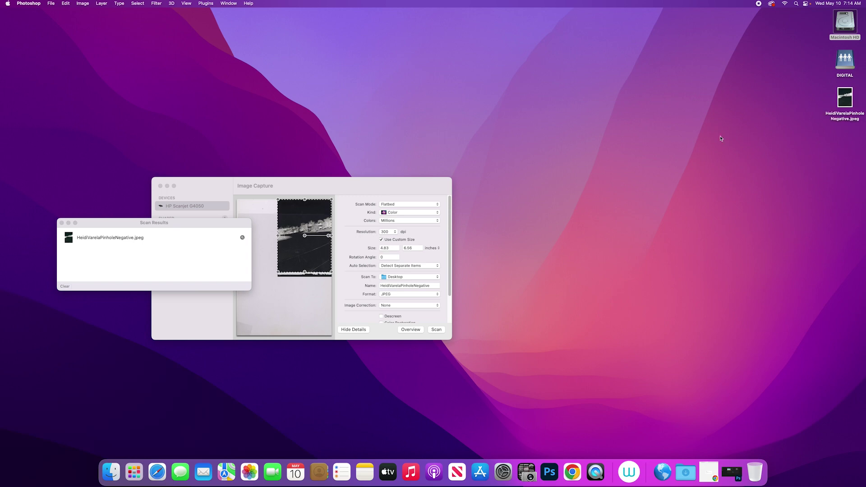
pyautogui.click(552, 472)
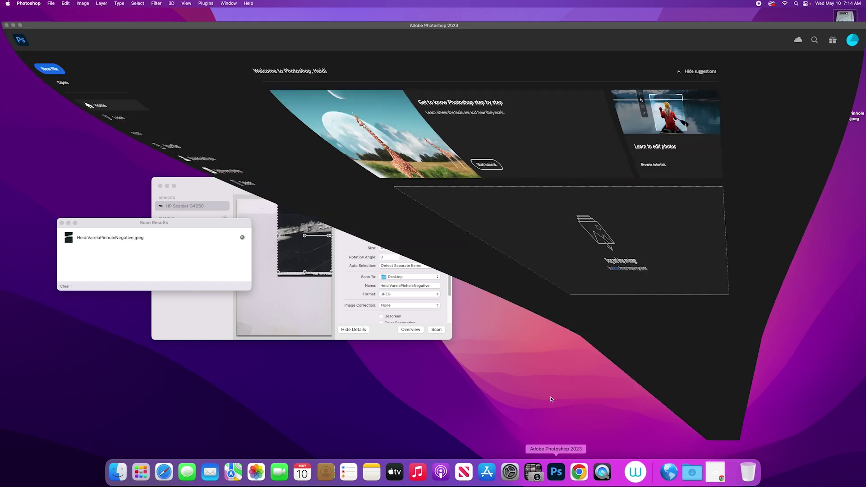
# Open the scanned pinhole-negative JPEG from the Desktop in Photoshop
pyautogui.click(51, 4)
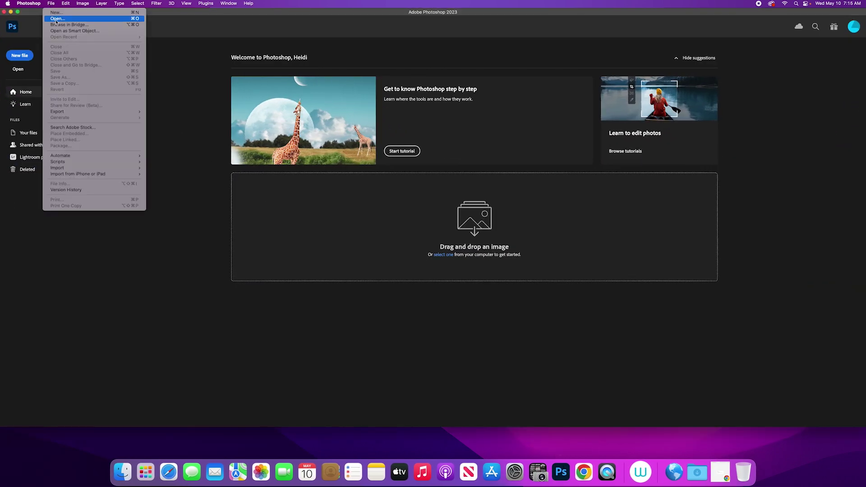
pyautogui.click(57, 19)
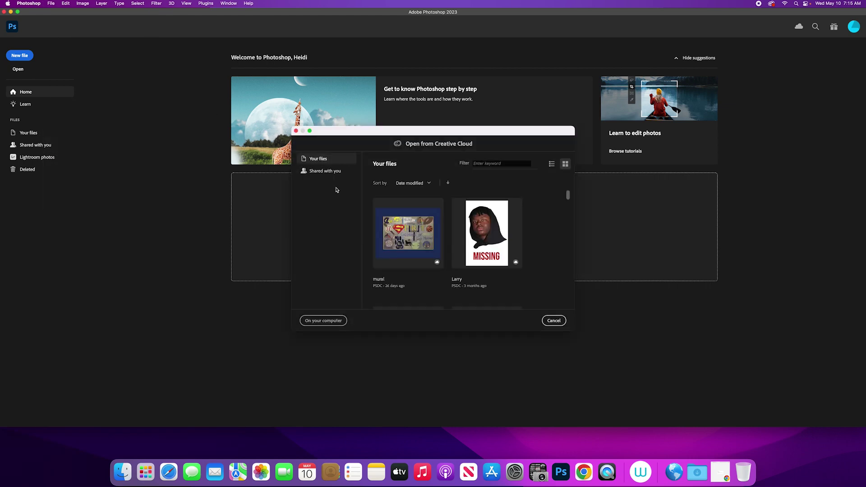
pyautogui.click(334, 321)
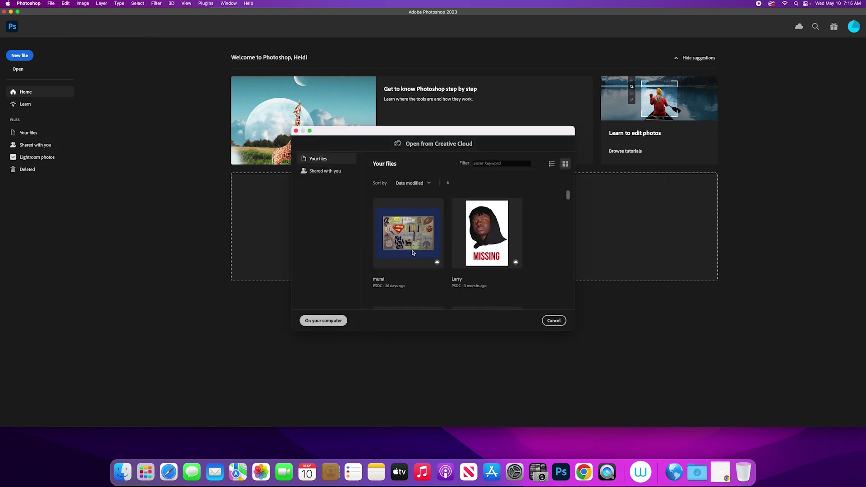
pyautogui.click(334, 321)
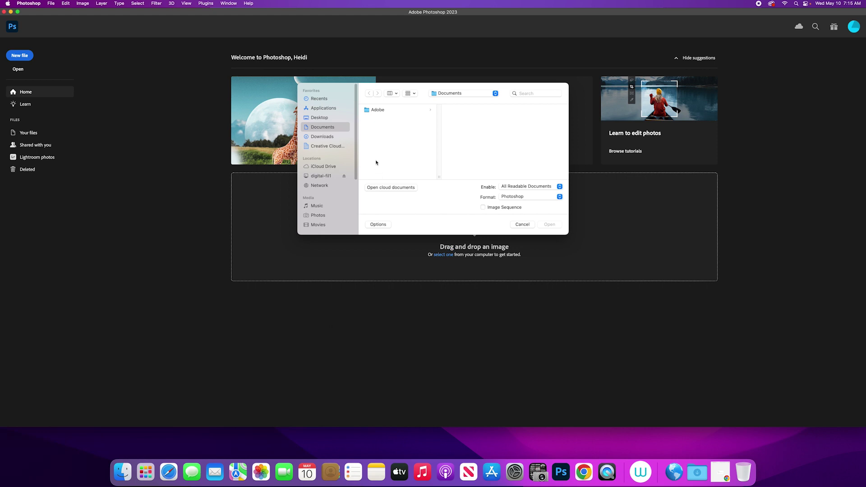
pyautogui.click(320, 117)
pyautogui.click(393, 110)
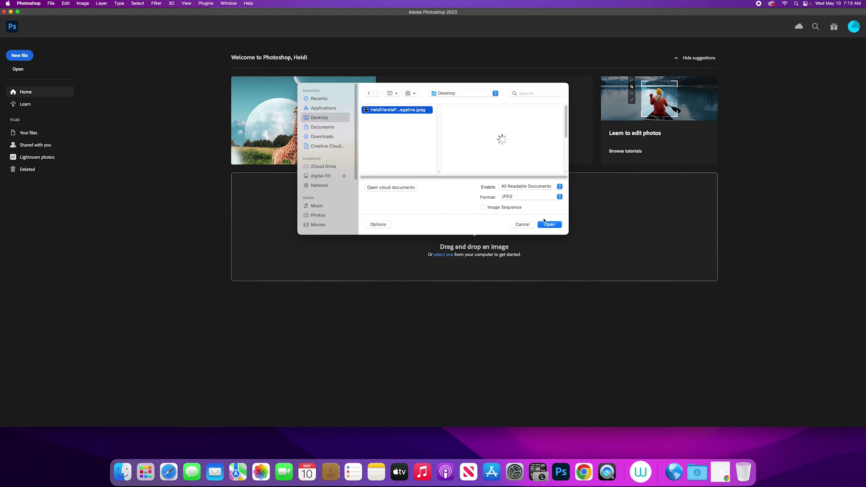
pyautogui.click(554, 226)
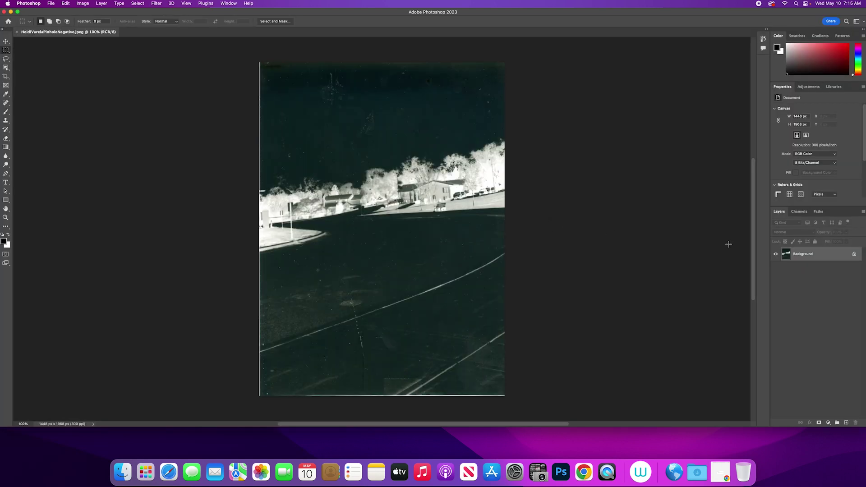
# Convert the Background into Layer 0 and add an Invert adjustment layer
pyautogui.doubleClick(812, 255)
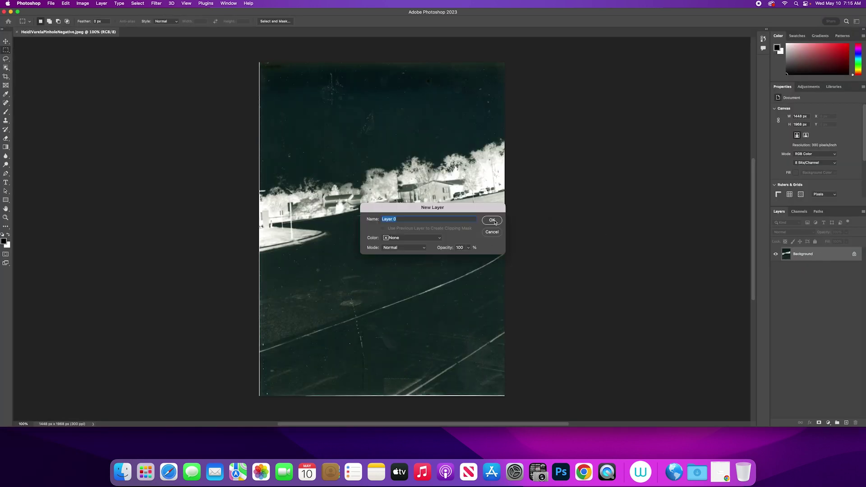
pyautogui.click(493, 220)
pyautogui.click(828, 423)
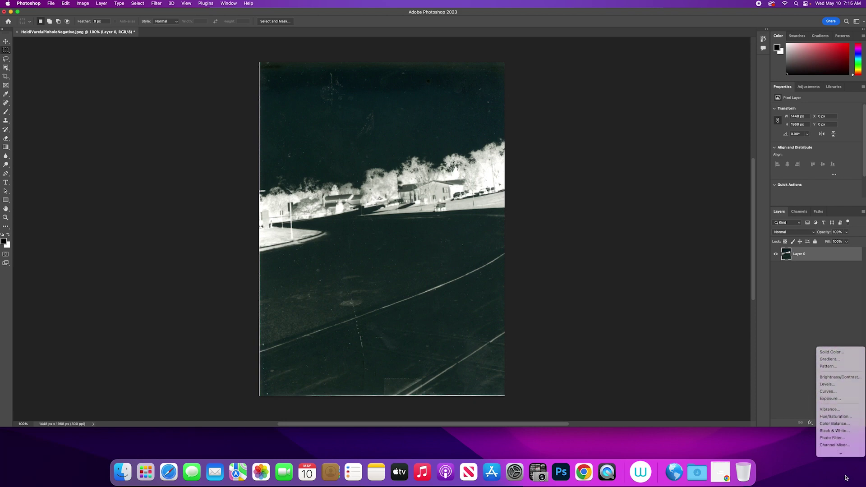
pyautogui.scroll(-3, 840, 447)
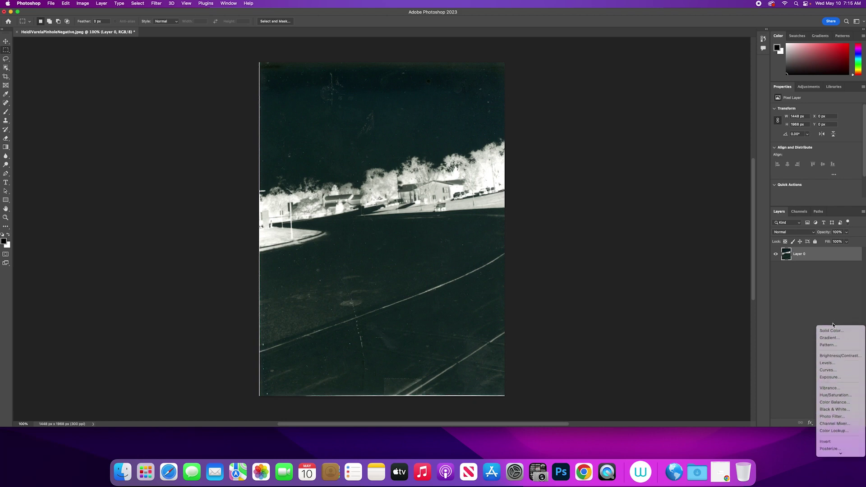
pyautogui.click(834, 442)
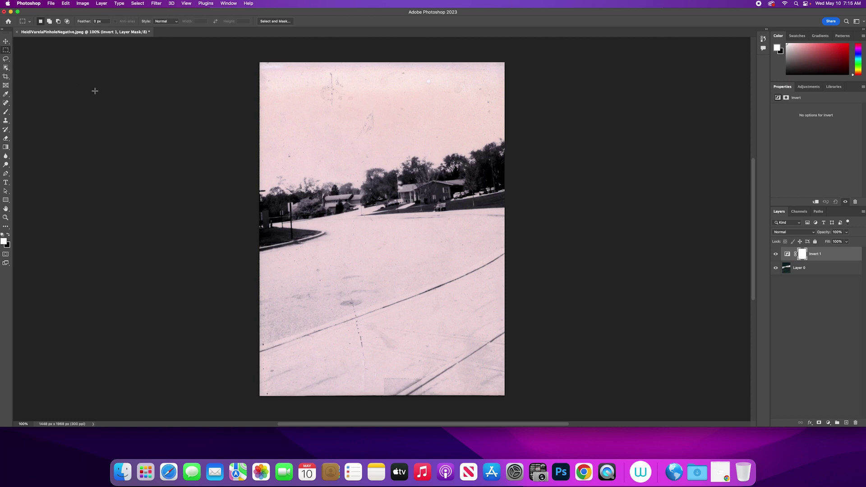
# Set the Crop tool to W x H x Resolution at 5 × 7 in and 300 ppi
pyautogui.click(5, 76)
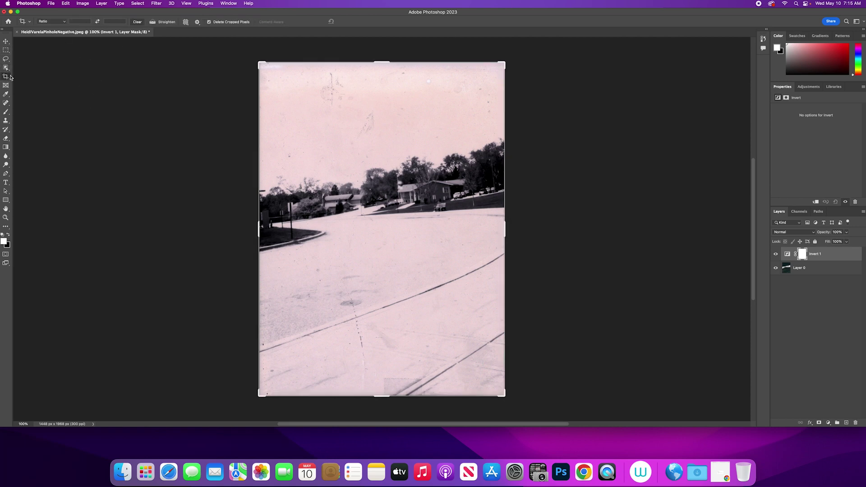
pyautogui.click(62, 25)
pyautogui.click(45, 26)
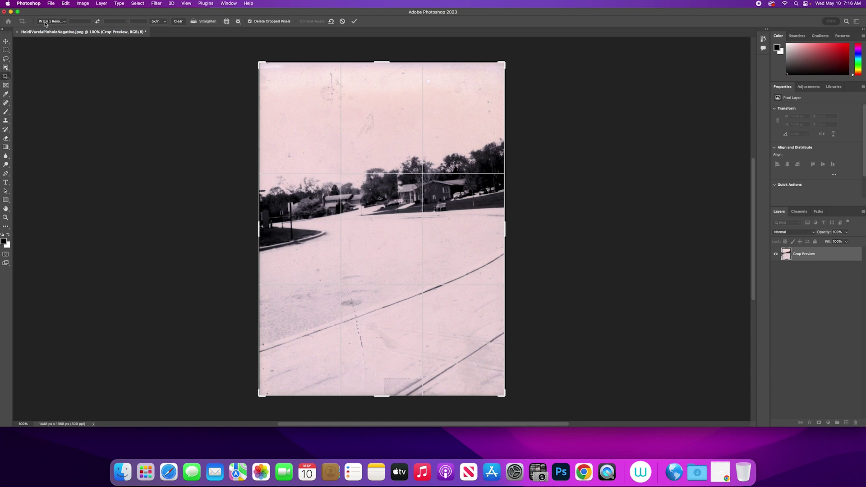
pyautogui.click(76, 22)
pyautogui.write('8in')
pyautogui.click(119, 21)
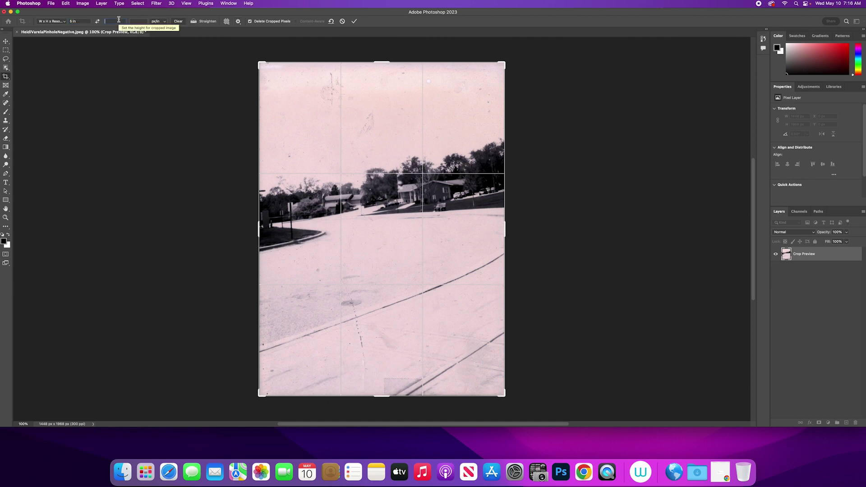
pyautogui.write('7')
pyautogui.press('Tab')
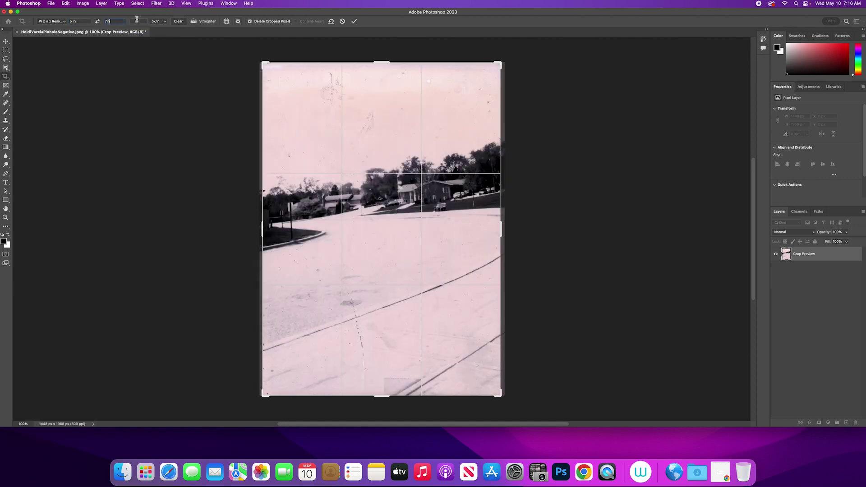
pyautogui.write('300')
# Rotate the crop slightly to straighten the horizon and apply it
pyautogui.moveTo(504, 58); pyautogui.dragTo(536, 79)
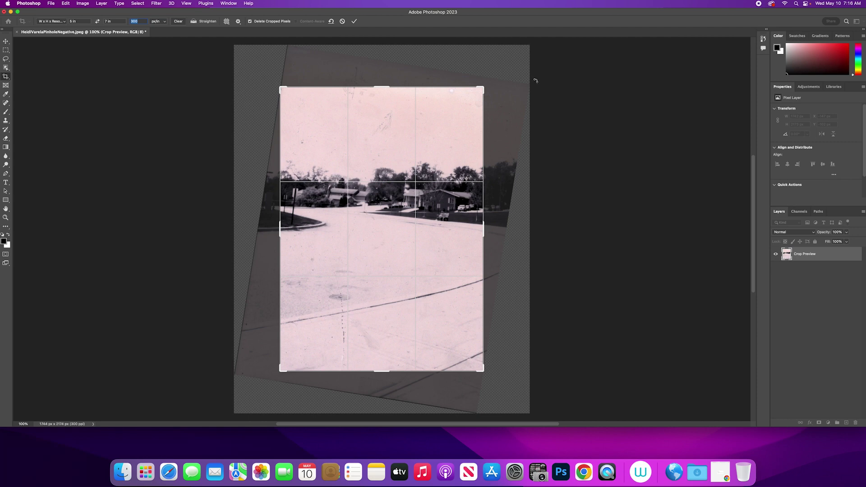
pyautogui.moveTo(487, 81); pyautogui.dragTo(486, 78)
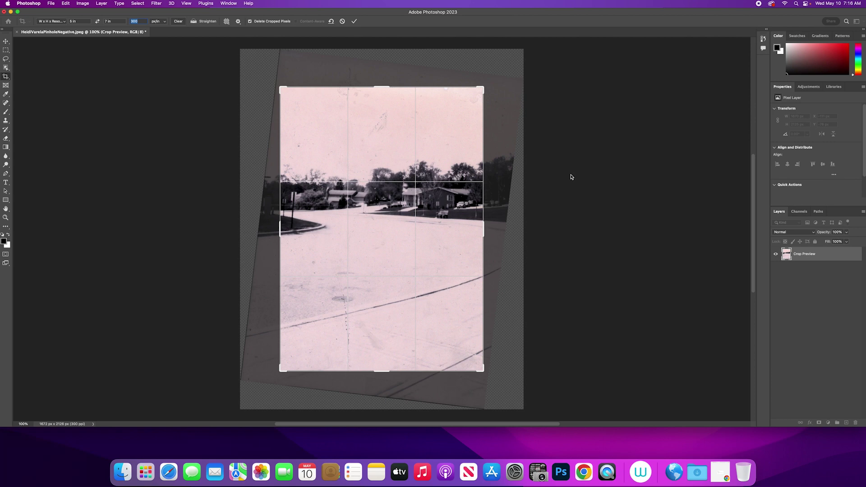
pyautogui.press('Return')
pyautogui.press('Return')
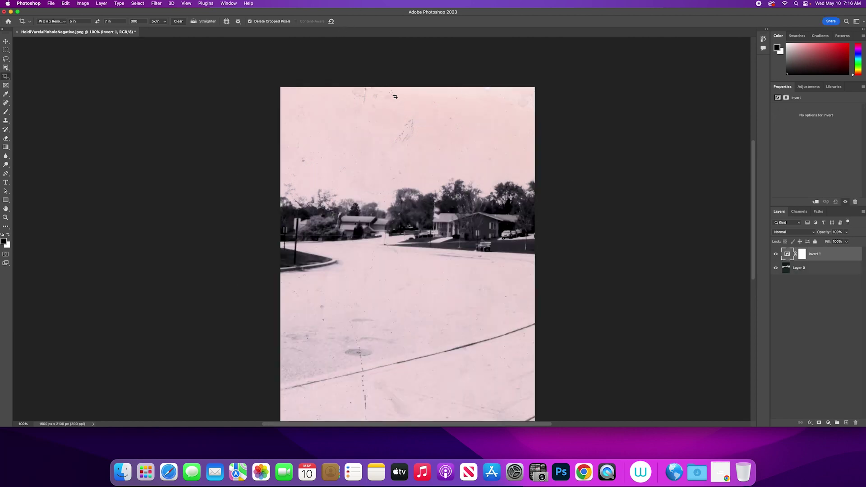
# Add a Curves layer with a midtone point pulled down and the upper point lifted slightly
pyautogui.click(829, 423)
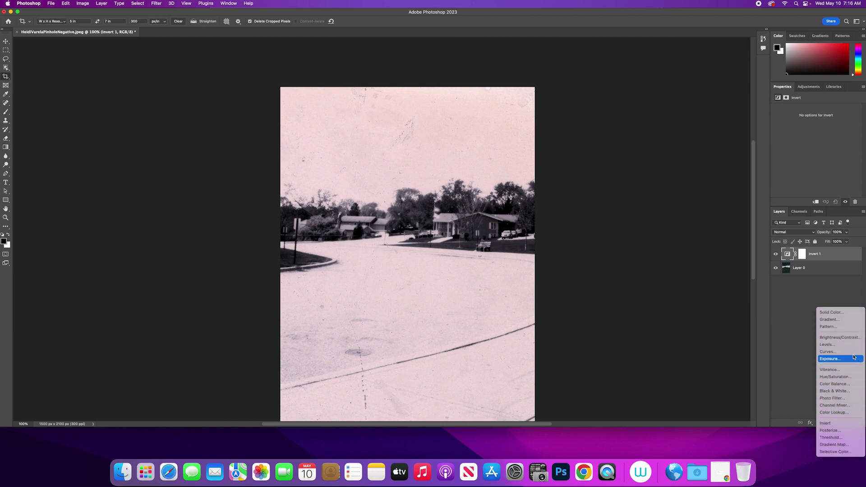
pyautogui.click(852, 352)
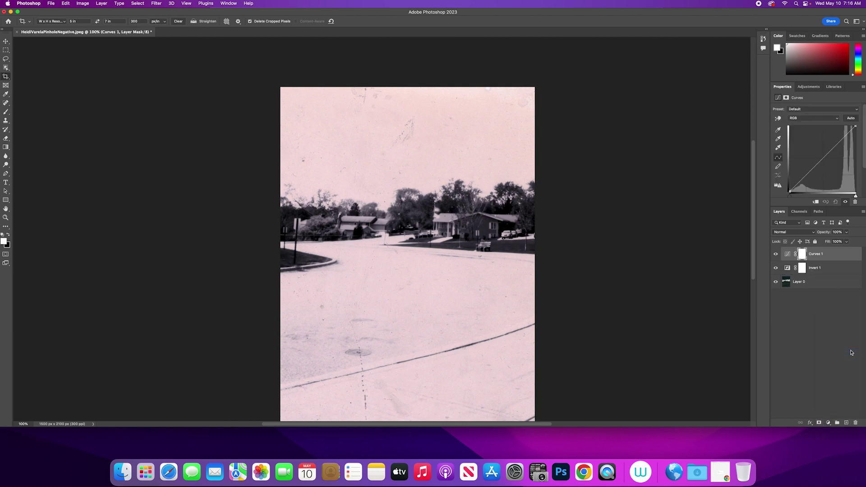
pyautogui.moveTo(835, 145); pyautogui.dragTo(839, 147)
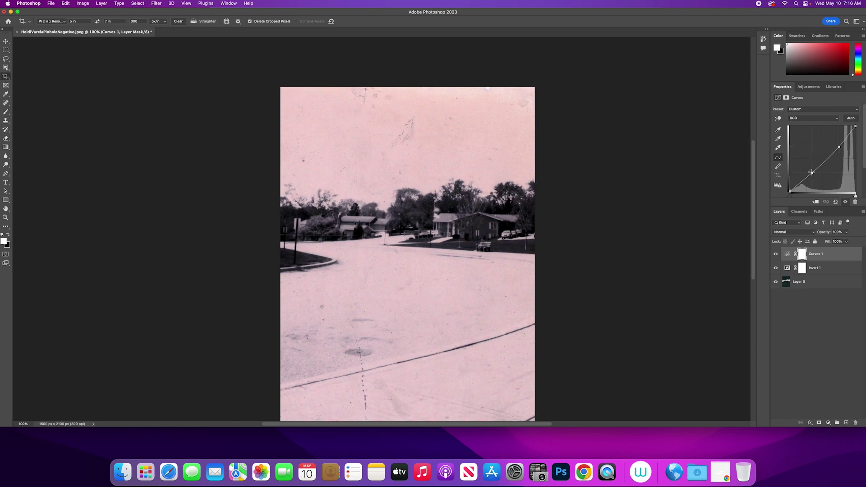
pyautogui.moveTo(814, 171); pyautogui.dragTo(812, 170)
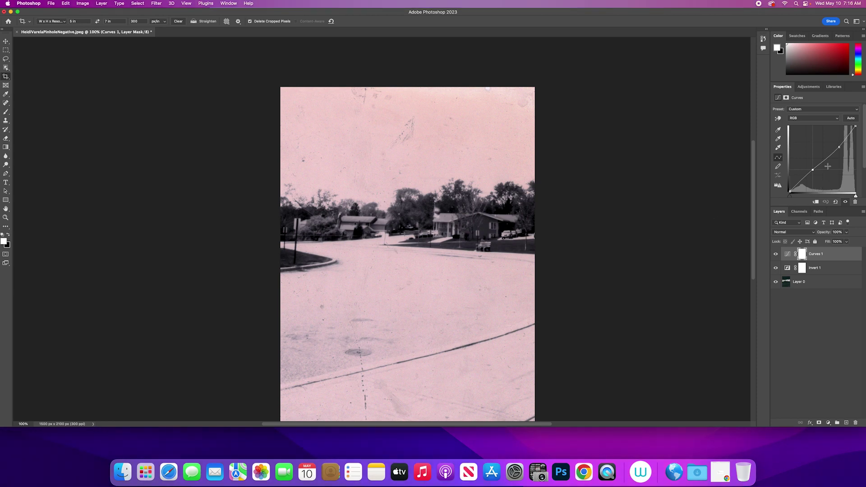
pyautogui.moveTo(839, 147); pyautogui.dragTo(837, 148)
# Switch to the Healing Brush, dismissing the missing-source warning from a first try
pyautogui.click(6, 103)
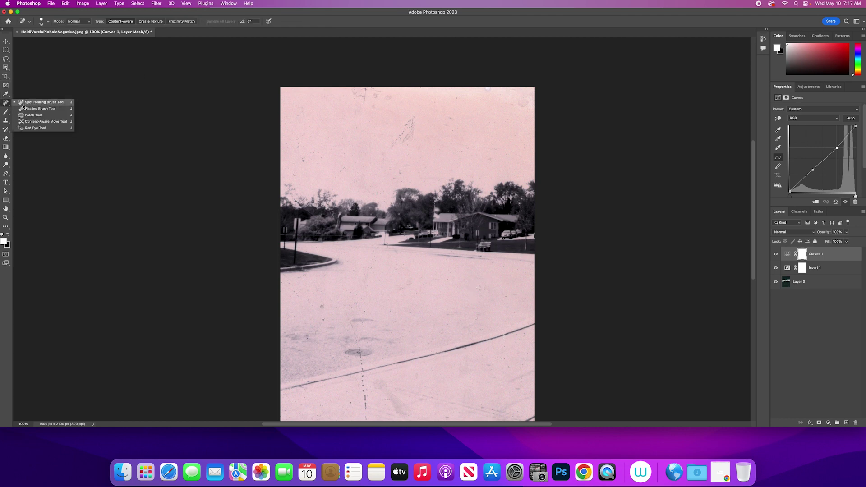
pyautogui.click(28, 109)
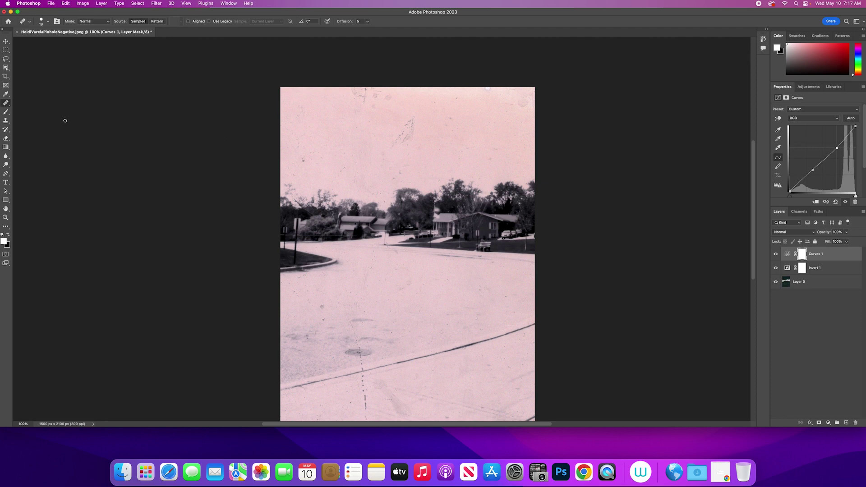
pyautogui.click(8, 105)
pyautogui.click(28, 109)
pyautogui.click(303, 163)
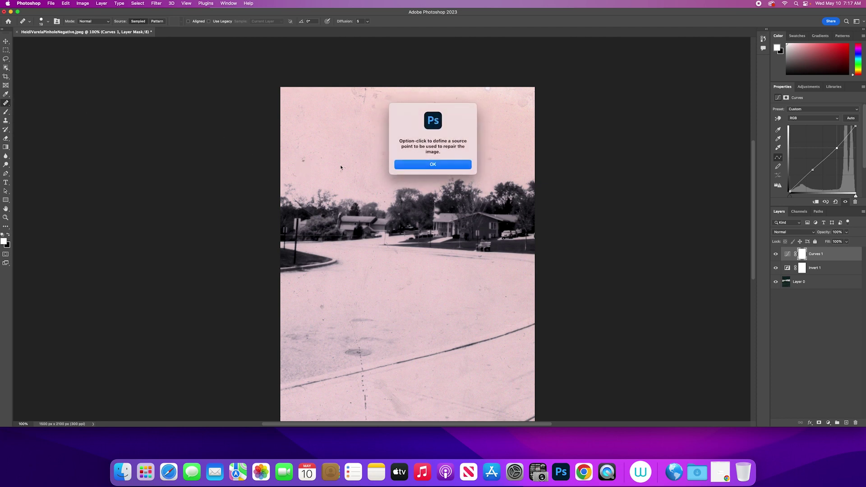
pyautogui.click(428, 165)
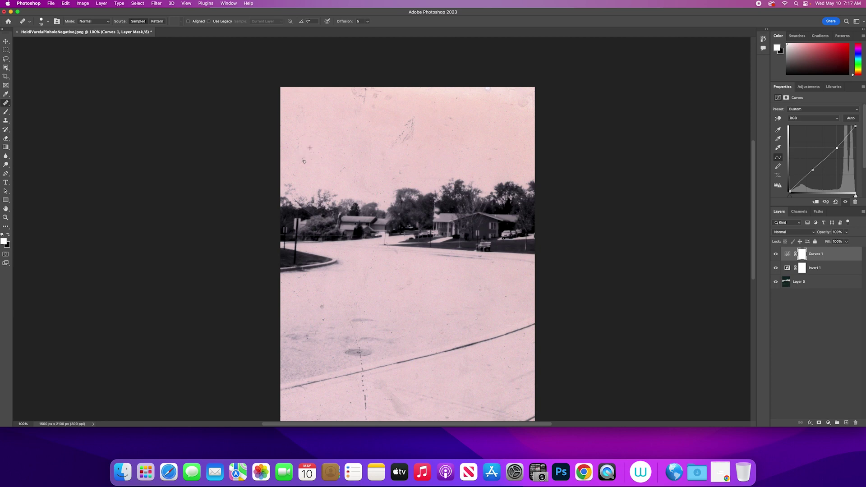
# On Layer 0, sample clean sky and heal the diagonal scratch and specks near the top
pyautogui.click(802, 282)
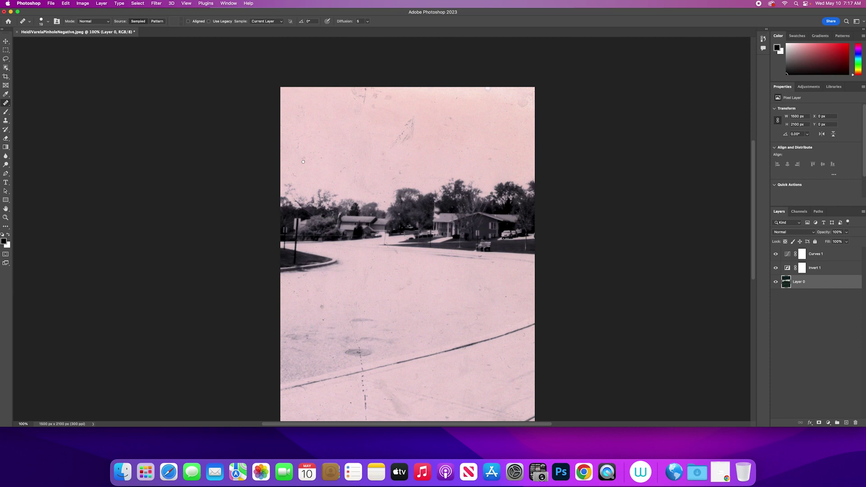
pyautogui.press('Return')
pyautogui.click(313, 161)
pyautogui.moveTo(391, 144)
pyautogui.mouseDown()
pyautogui.moveTo(413, 119)
pyautogui.moveTo(415, 134)
pyautogui.moveTo(403, 141)
pyautogui.moveTo(414, 128)
pyautogui.moveTo(403, 144)
pyautogui.mouseUp()
pyautogui.moveTo(366, 101); pyautogui.dragTo(365, 88)
# Save a JPEG copy to the Desktop at maximum quality 12
pyautogui.click(50, 4)
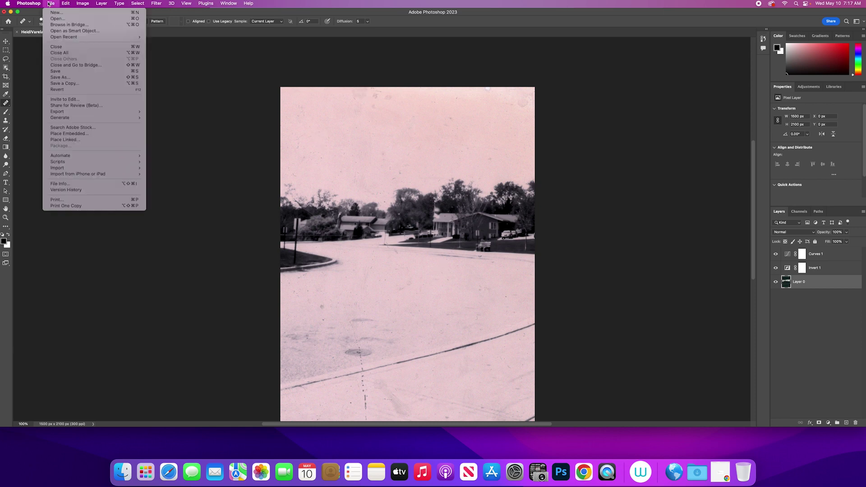
pyautogui.click(61, 83)
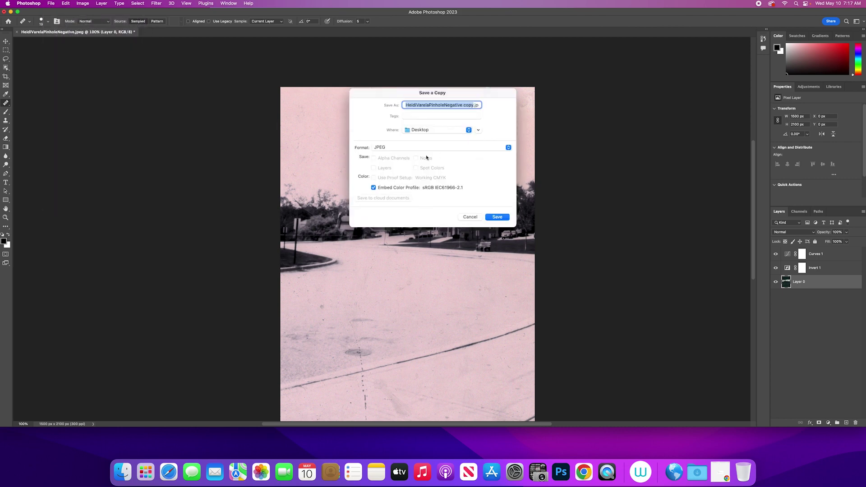
pyautogui.click(503, 217)
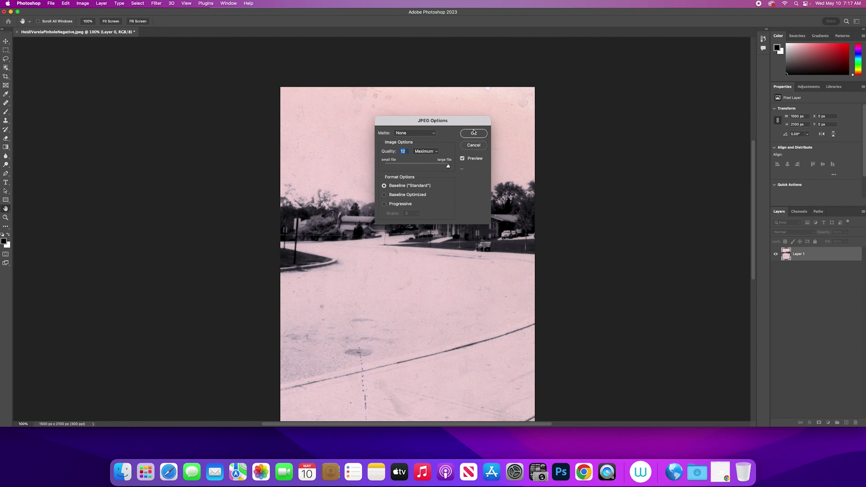
pyautogui.click(474, 133)
# Dismiss the background-save alert that appears on a second save attempt
pyautogui.click(51, 3)
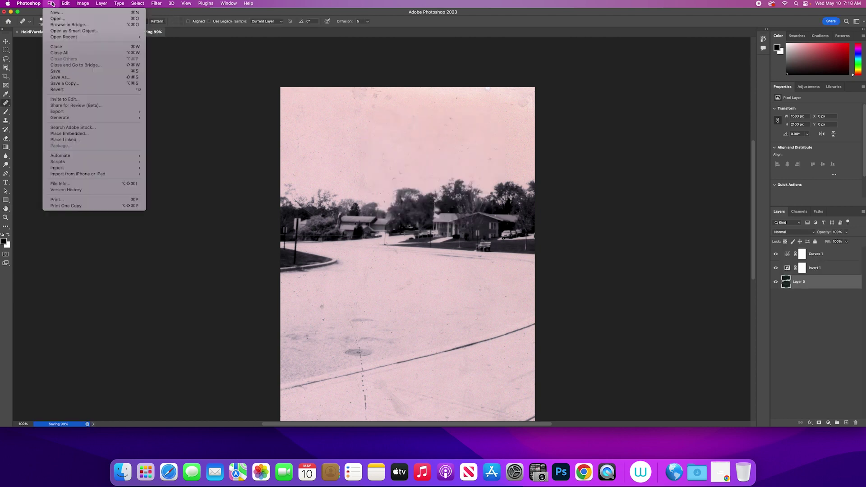
pyautogui.click(409, 232)
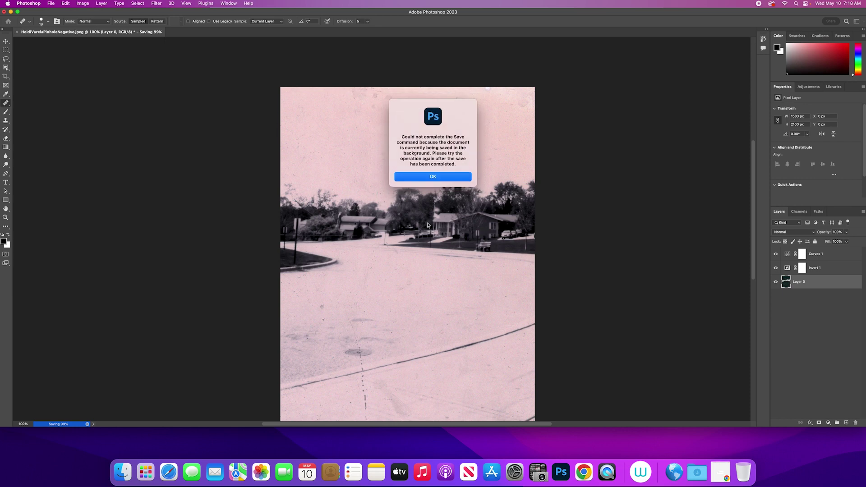
pyautogui.click(432, 177)
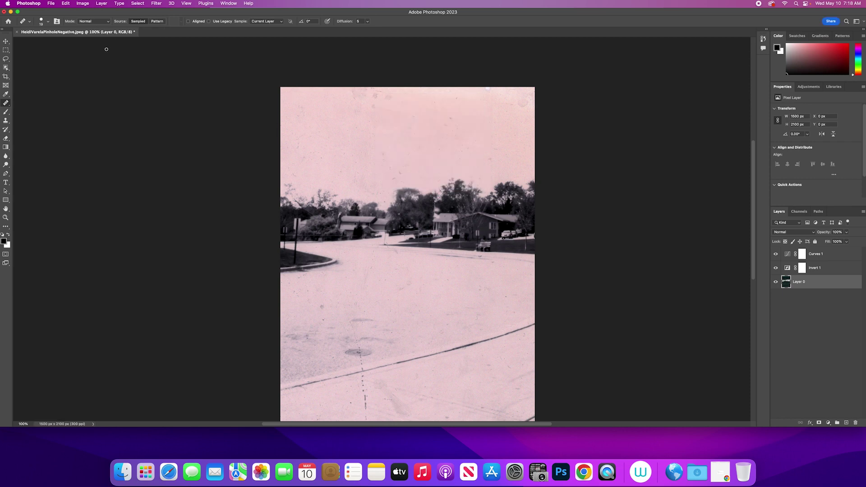
pyautogui.click(50, 3)
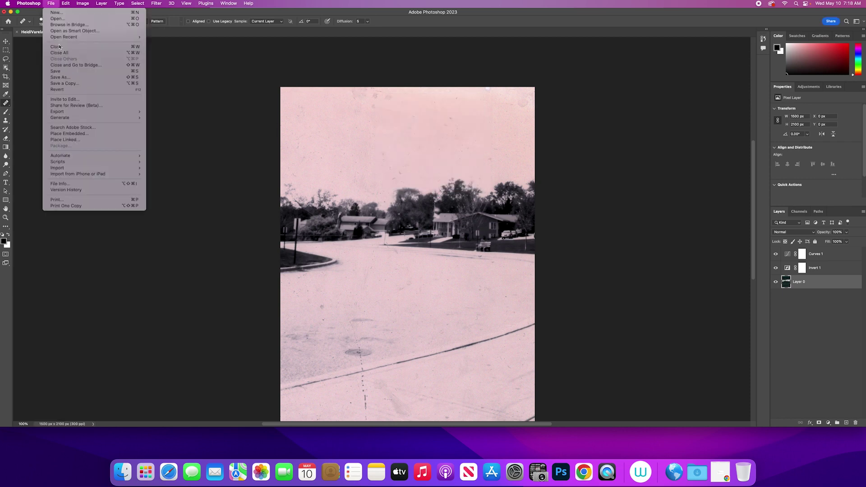
# Save the layered image as a Photoshop PSD on the Desktop, keeping maximum compatibility
pyautogui.click(63, 73)
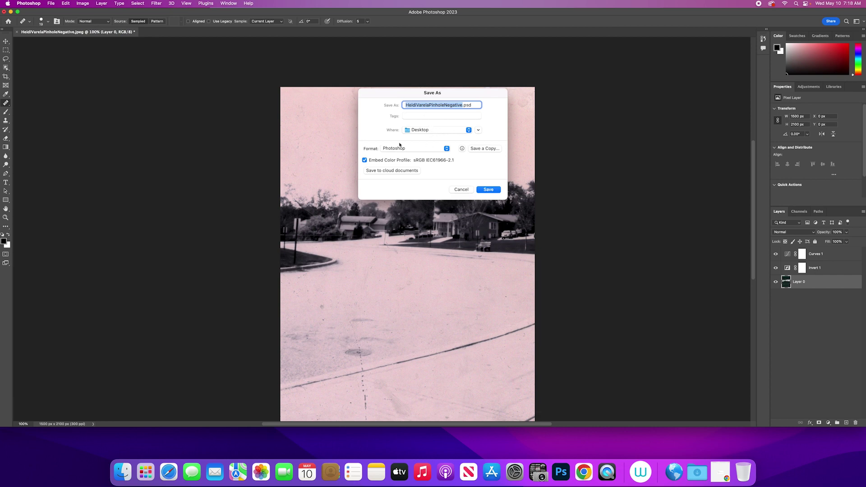
pyautogui.click(489, 192)
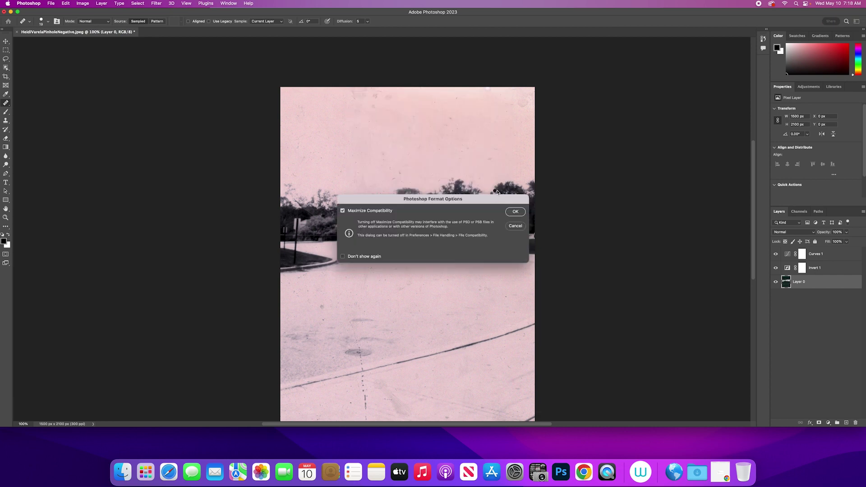
pyautogui.click(517, 213)
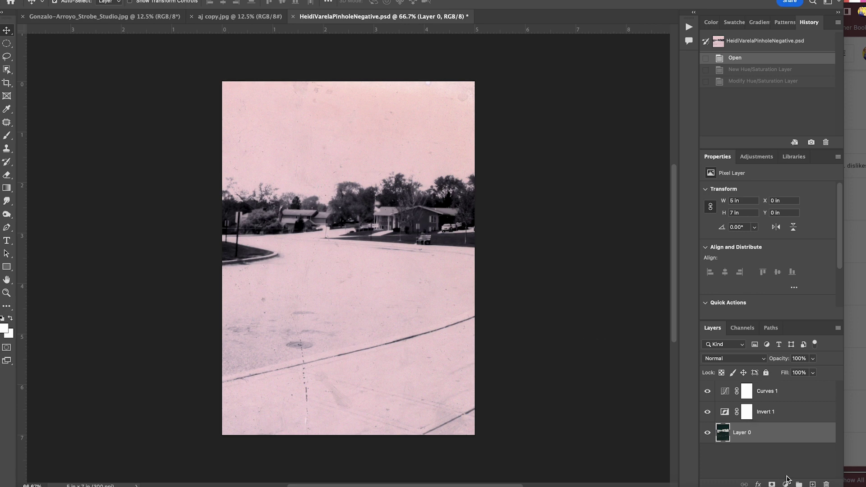
# Add a Hue/Saturation adjustment layer and sample the sky and road colours with the targeted-adjustment hand
pyautogui.click(786, 483)
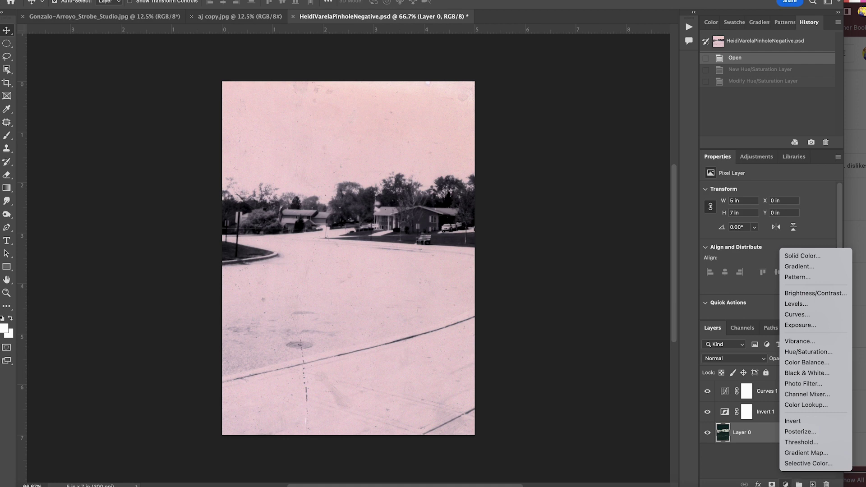
pyautogui.click(812, 353)
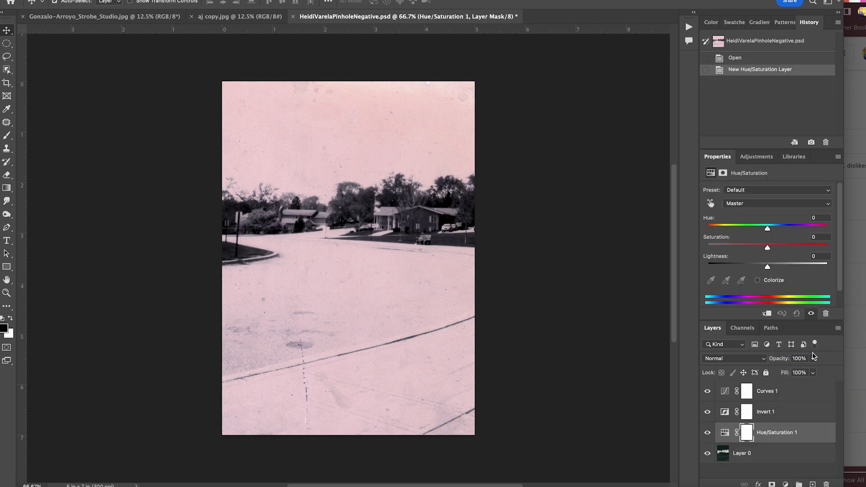
pyautogui.click(711, 203)
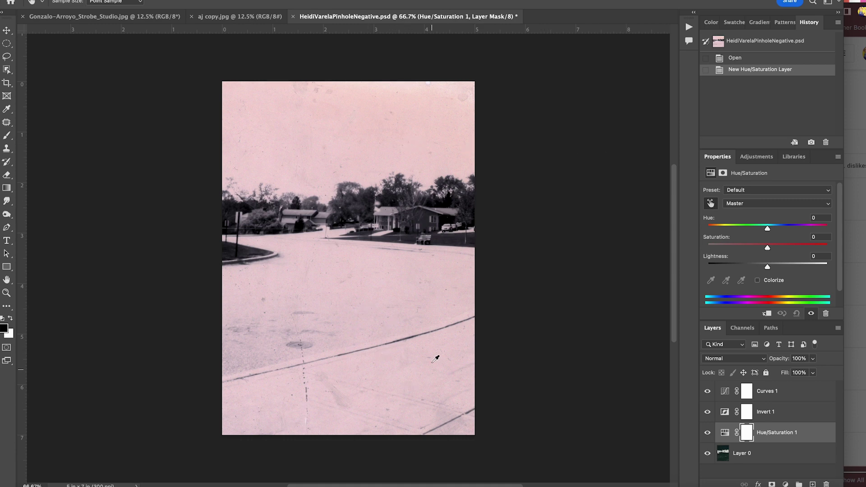
pyautogui.click(422, 131)
pyautogui.click(401, 367)
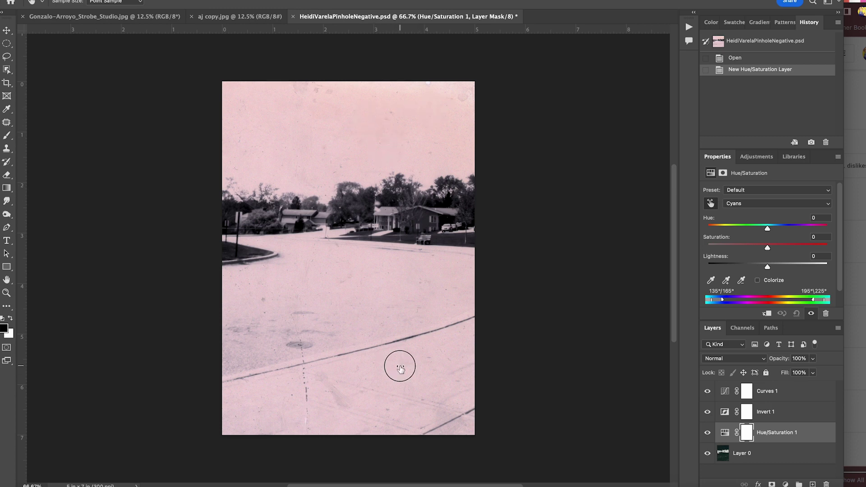
# Move Hue/Saturation 1 above Curves 1, target the pink reds, and set their Saturation to -100
pyautogui.moveTo(771, 431); pyautogui.dragTo(767, 379)
pyautogui.click(711, 203)
pyautogui.click(387, 127)
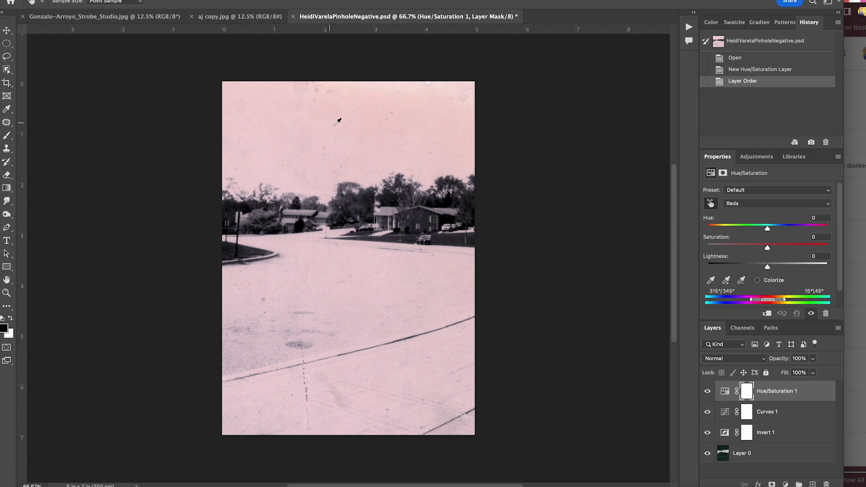
pyautogui.moveTo(768, 247); pyautogui.dragTo(695, 252)
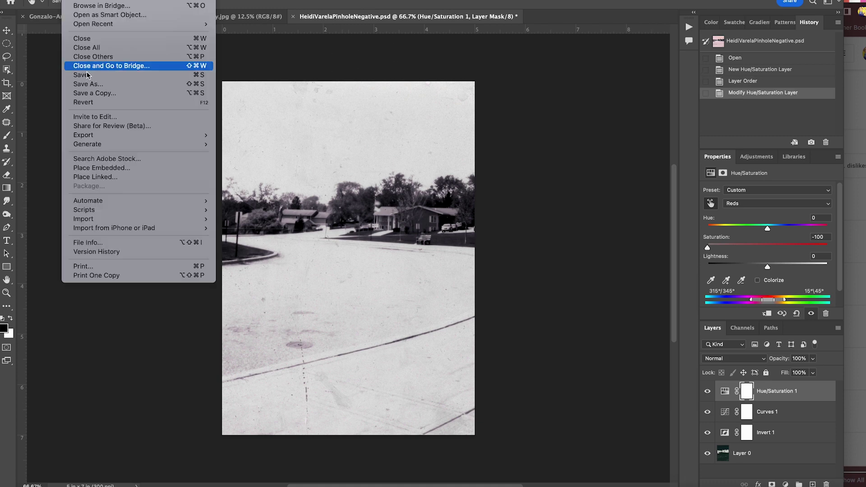
# Save a local JPEG copy, replacing the earlier copy in the pinhole stuff folder and accepting the JPEG options
pyautogui.click(95, 93)
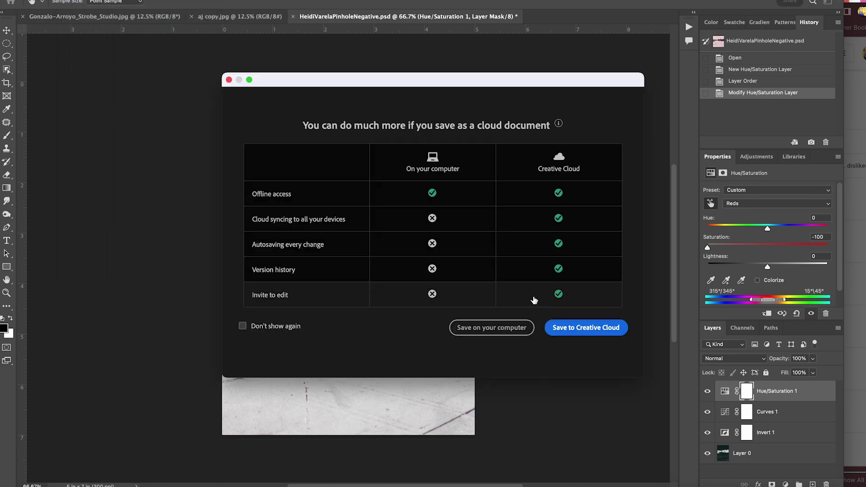
pyautogui.click(506, 327)
pyautogui.click(551, 182)
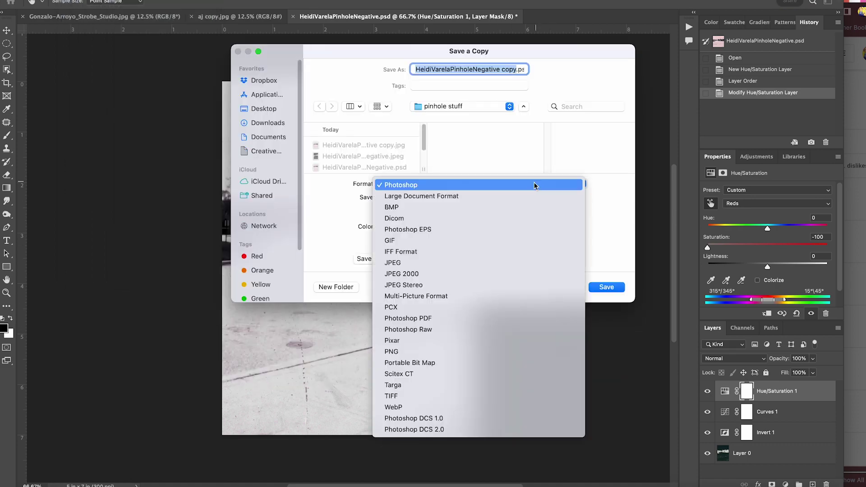
pyautogui.click(467, 264)
pyautogui.click(607, 287)
pyautogui.click(463, 228)
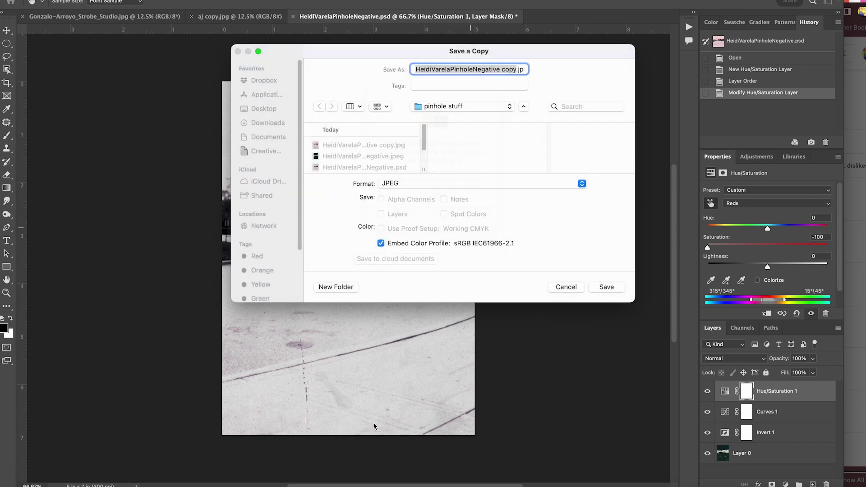
pyautogui.click(536, 102)
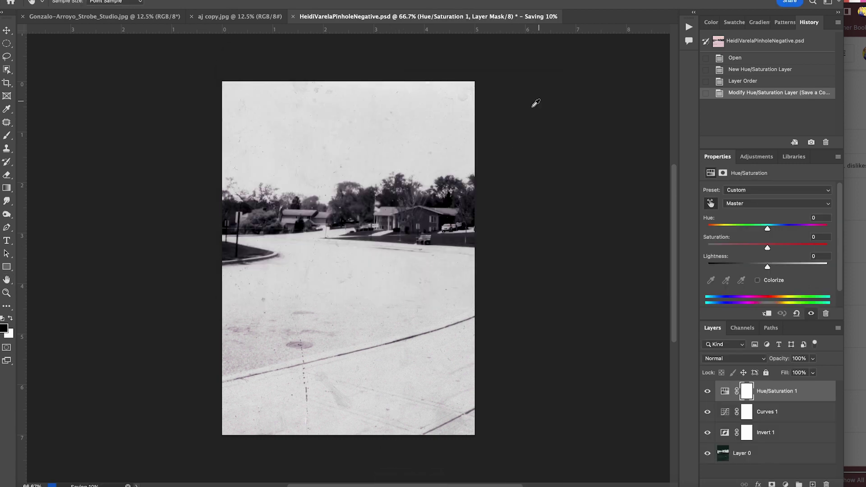
pyautogui.rightClick(410, 486)
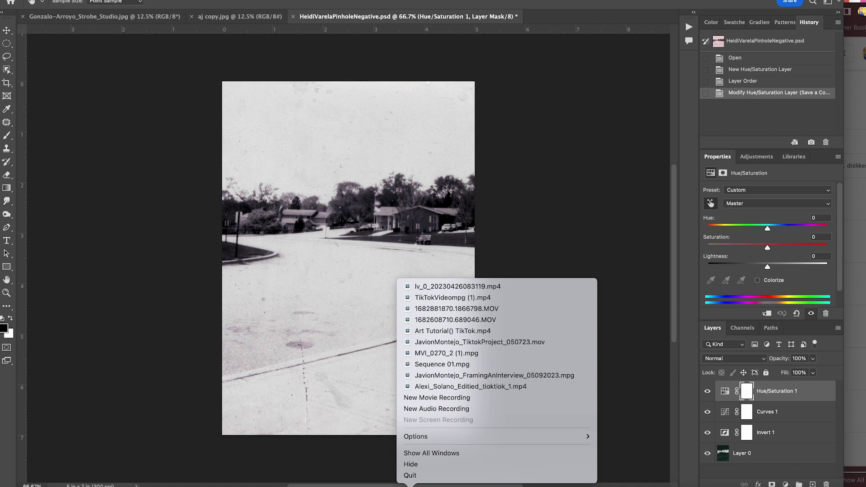
pyautogui.click(410, 486)
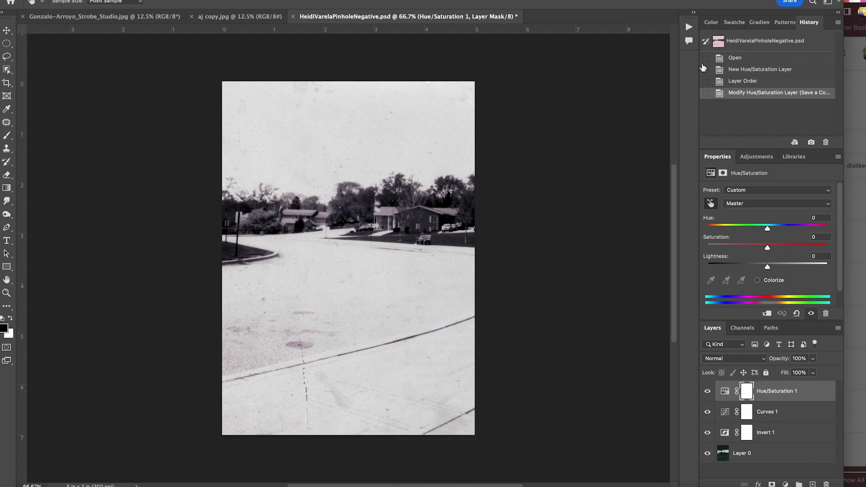